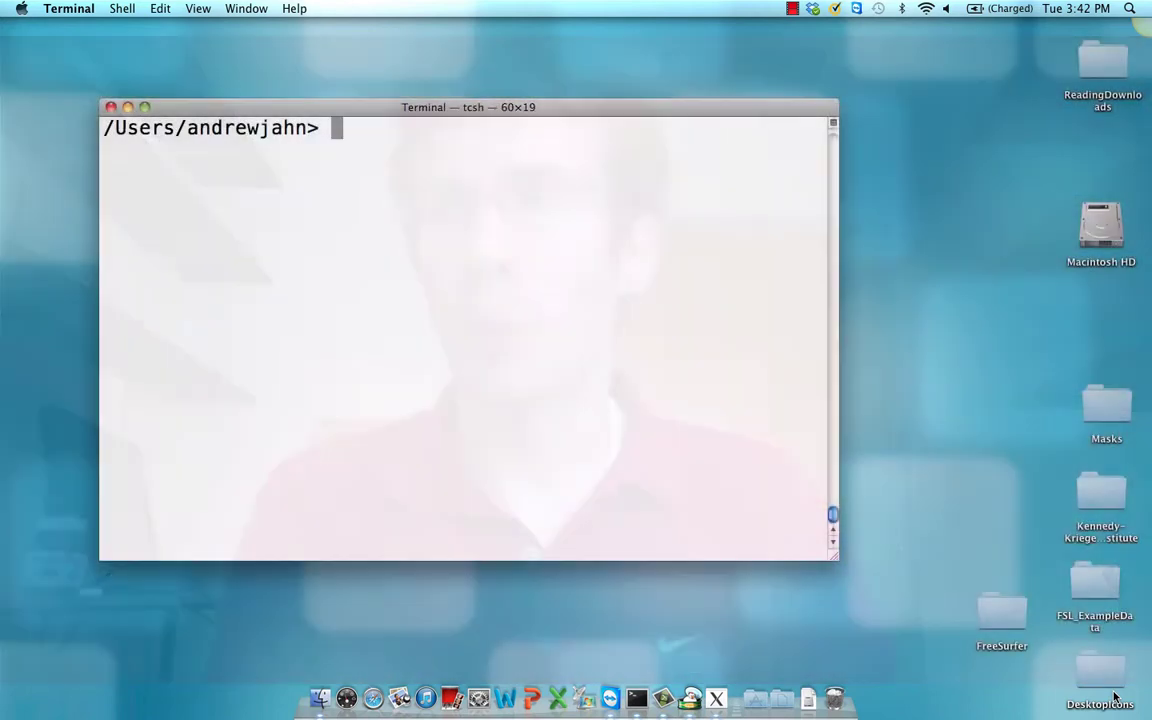
Run 3dcalc with expression 'a-b' to subtract effectsNoInterest+orig from all_runs.FT+orig, writing CleanData.
type("3dcalc -a ")
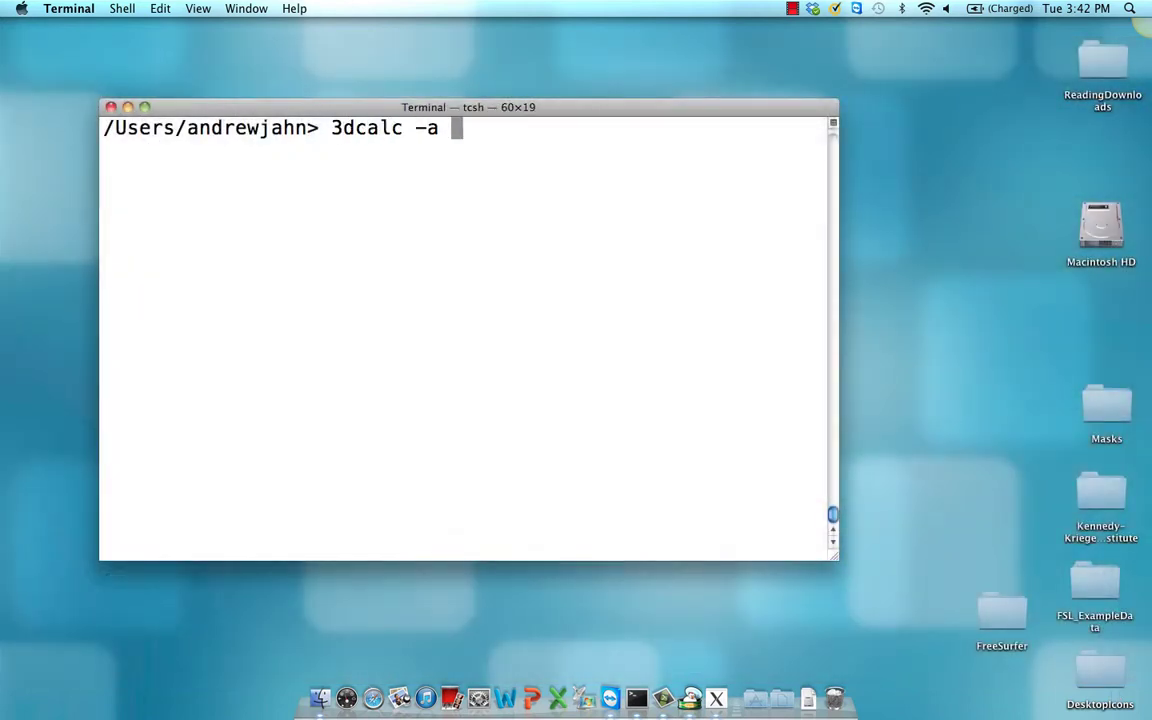
type("allRu")
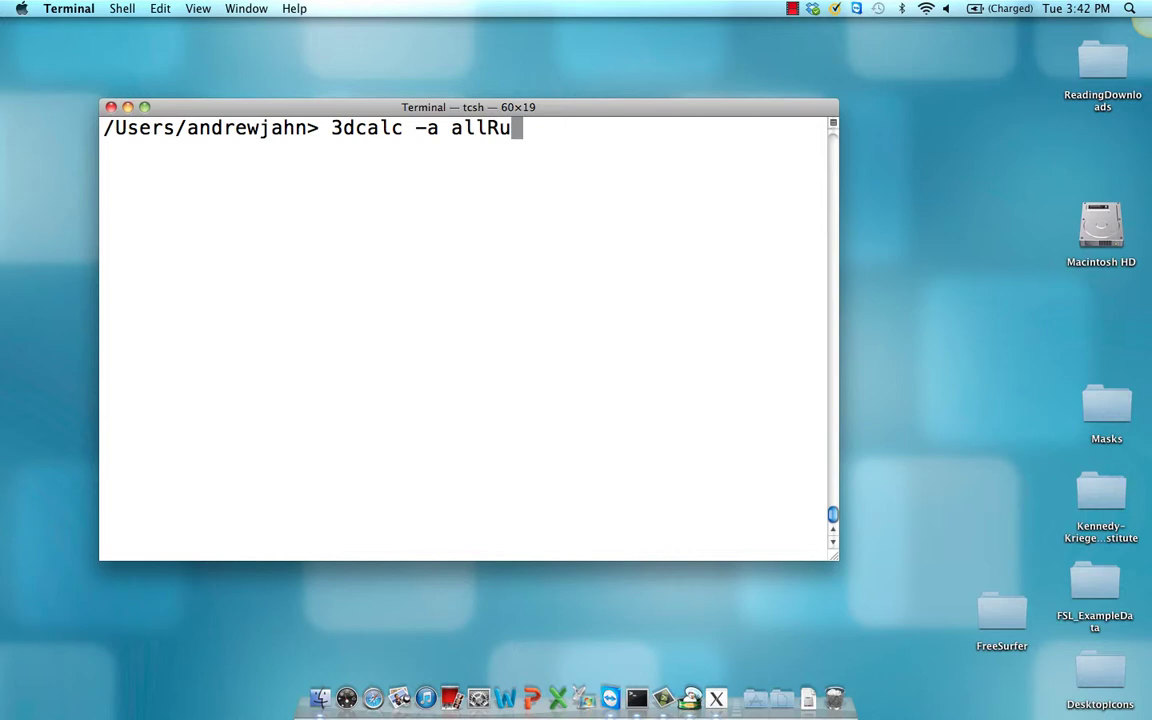
key("BackSpace")
key("BackSpace")
type("_runs.FT")
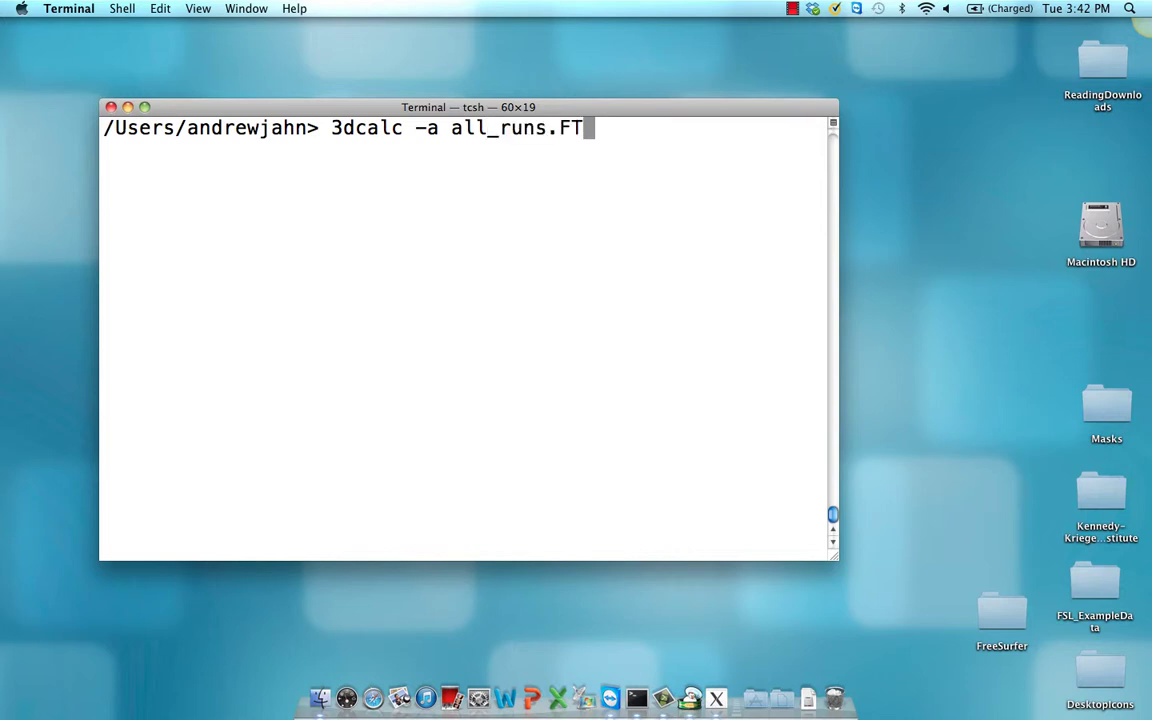
type("+orig.")
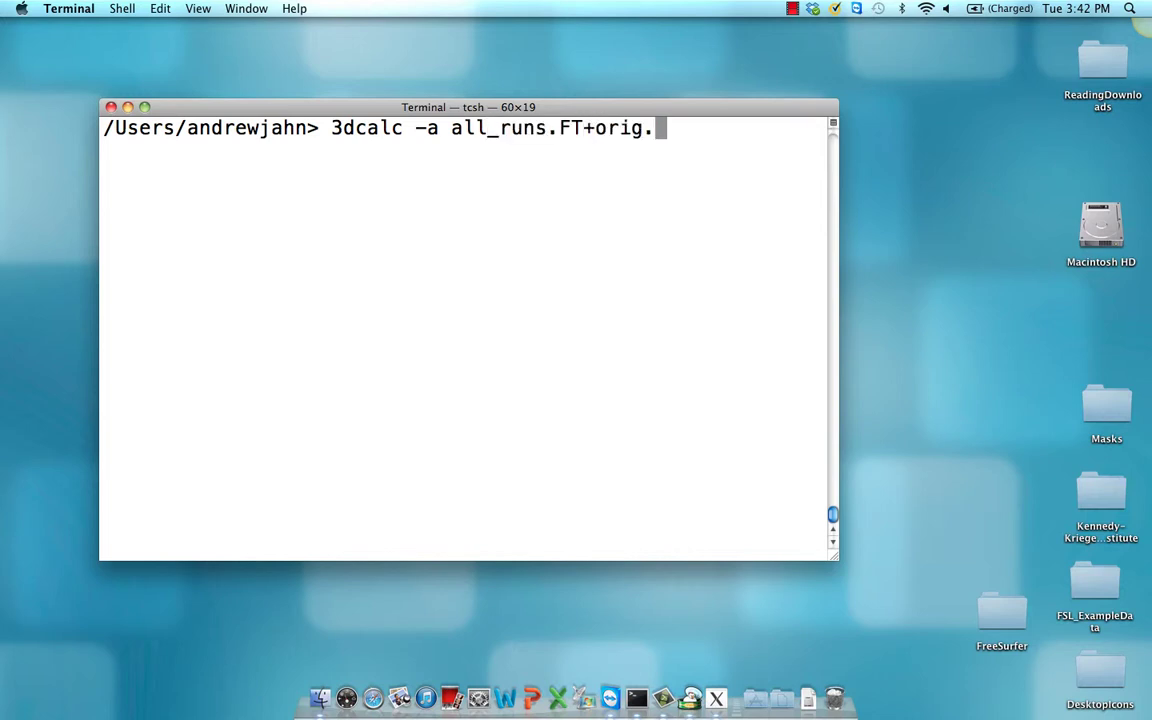
type(" -b ")
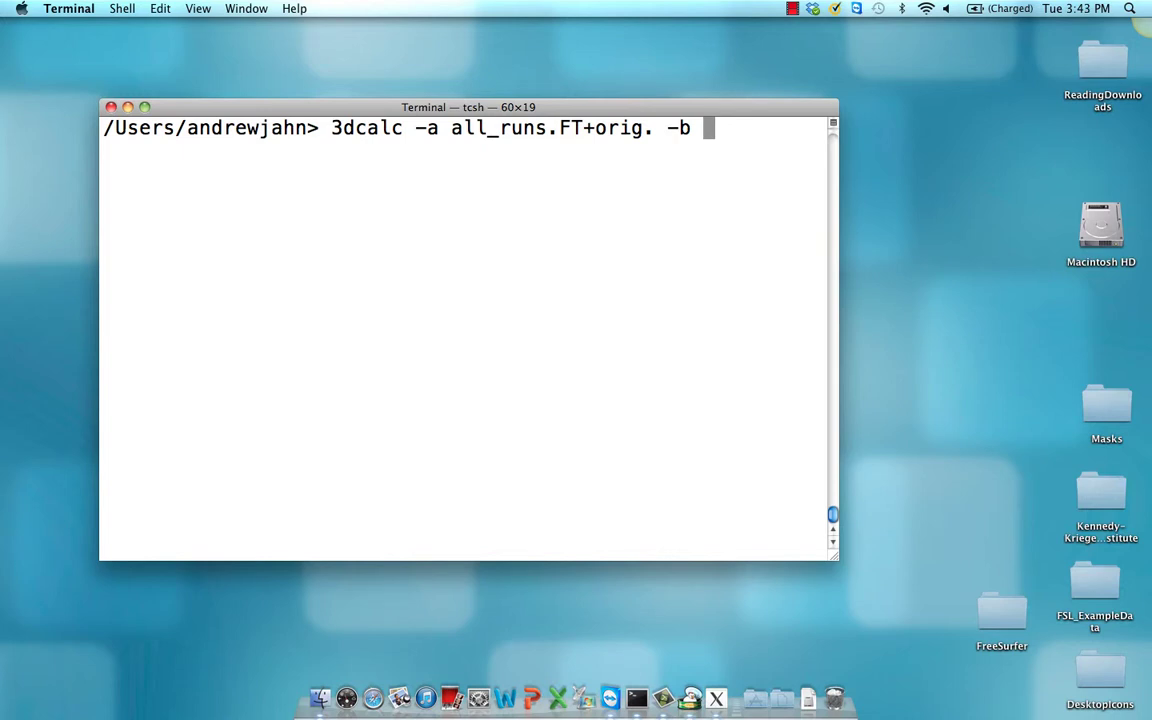
type("Eff")
key("BackSpace")
key("BackSpace")
key("BackSpace")
type("ef")
key("Tab")
type("-")
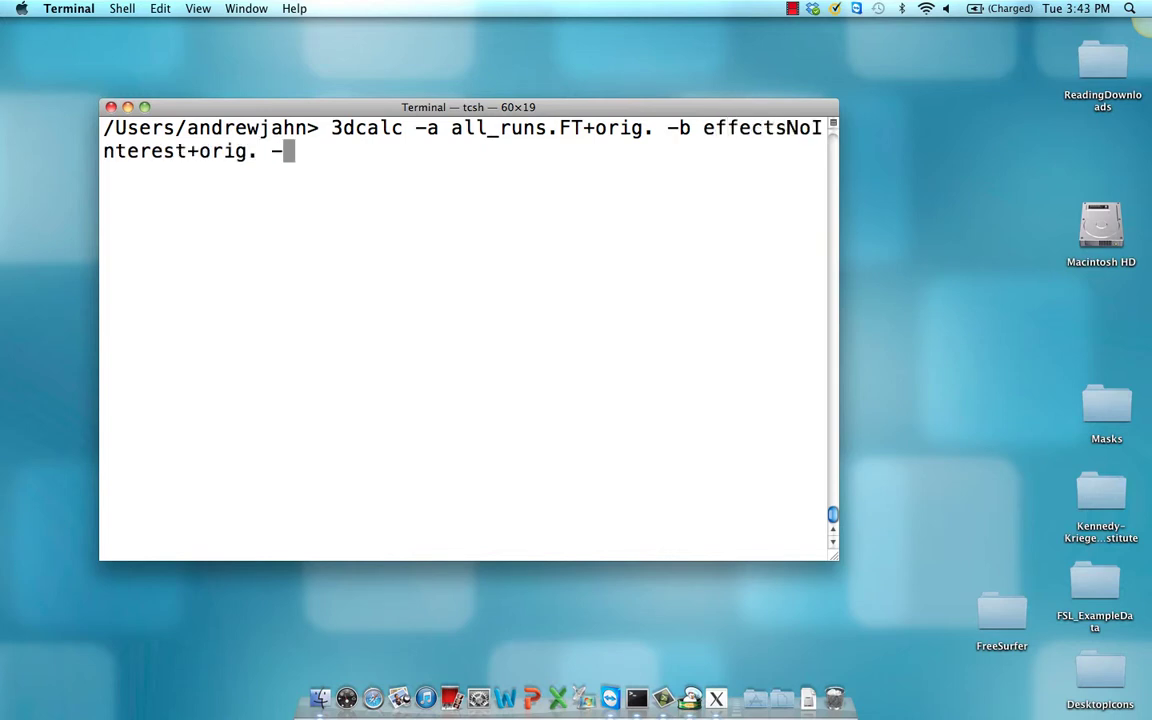
type("expr 'ai")
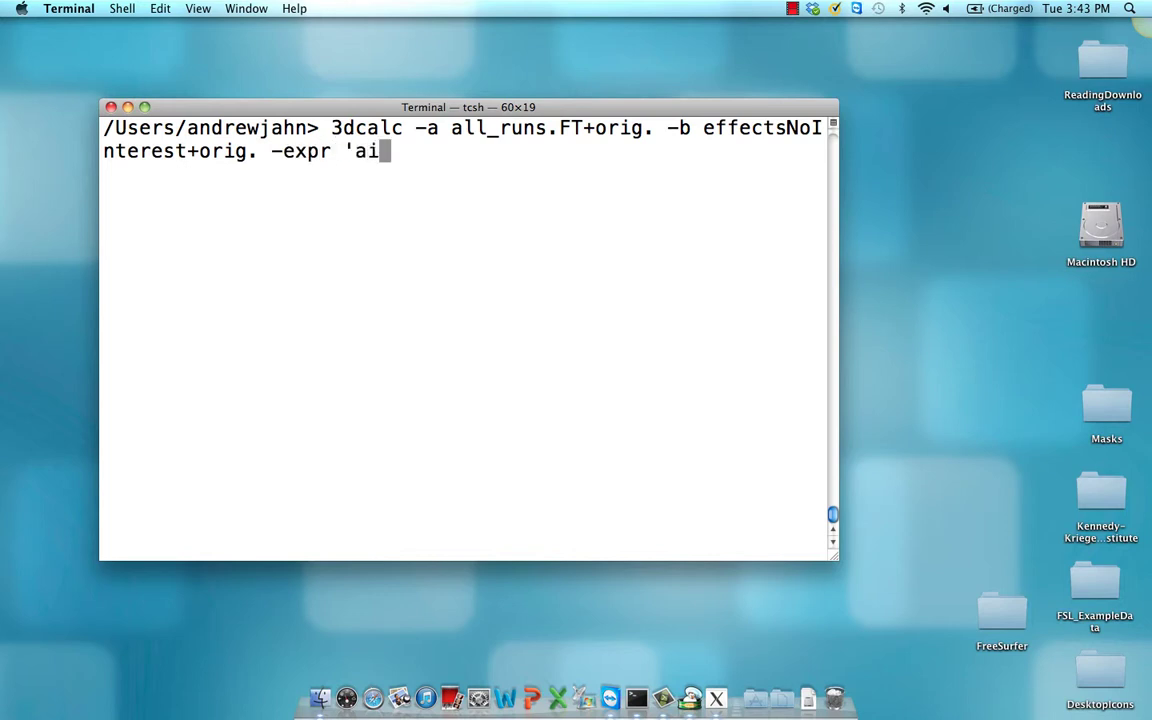
key("BackSpace")
type("-b' -prefix ")
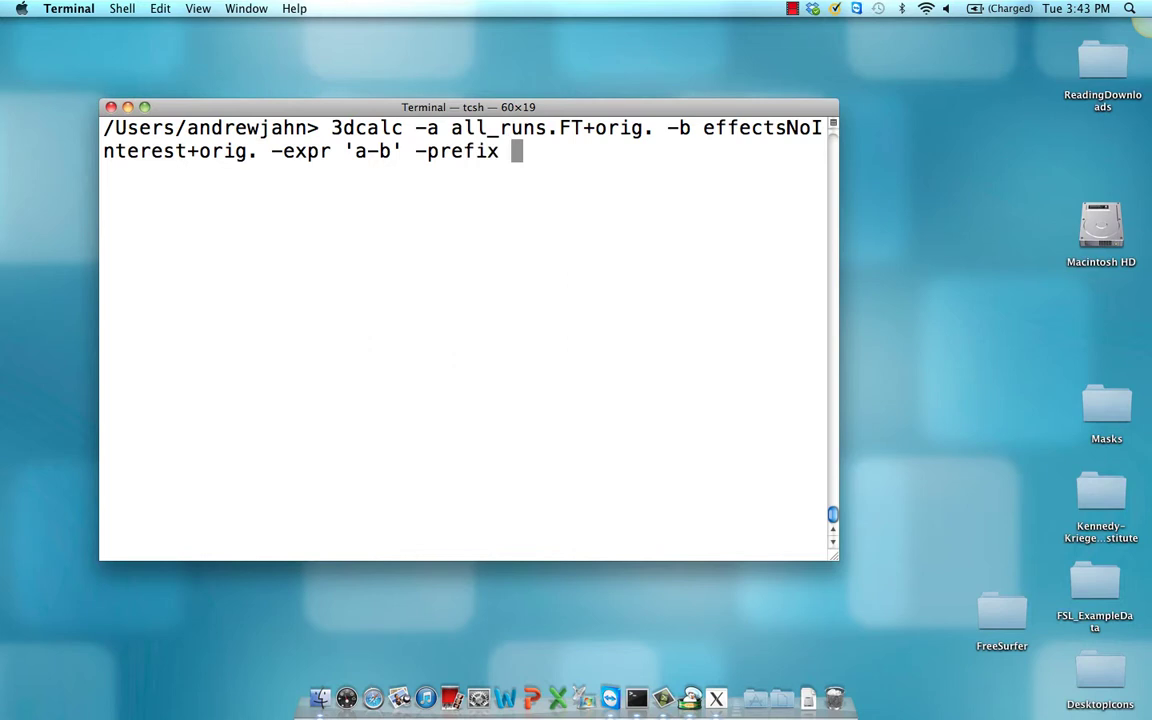
type("CleanData")
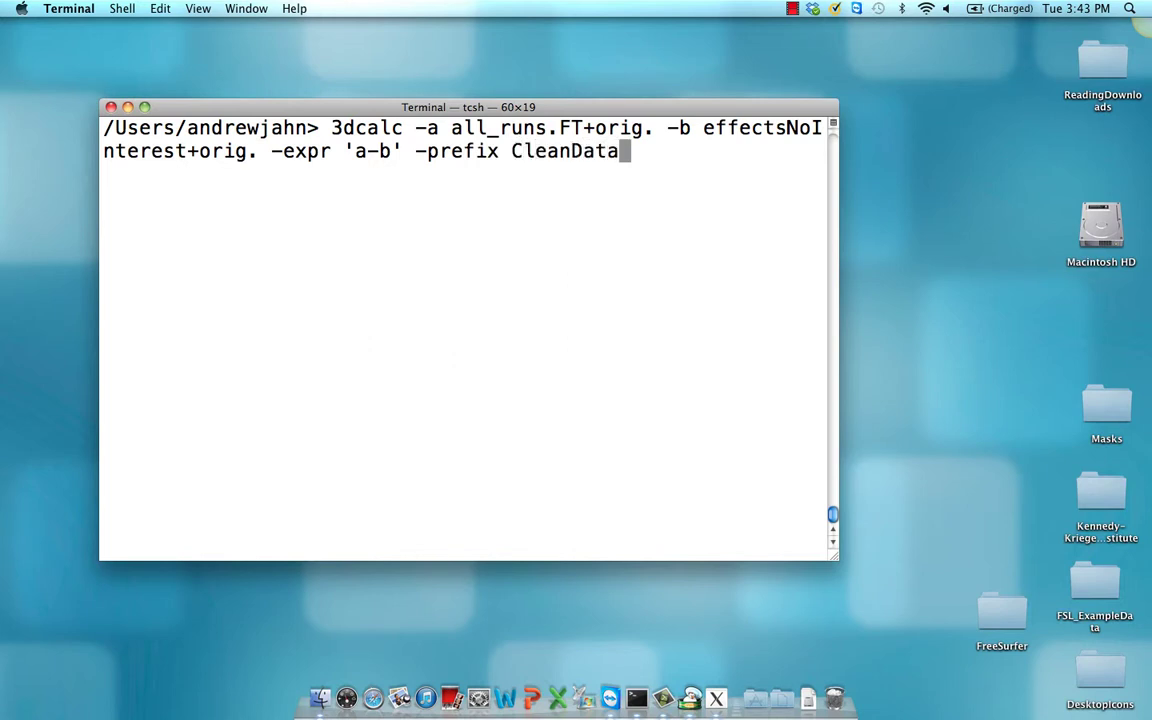
key("Return")
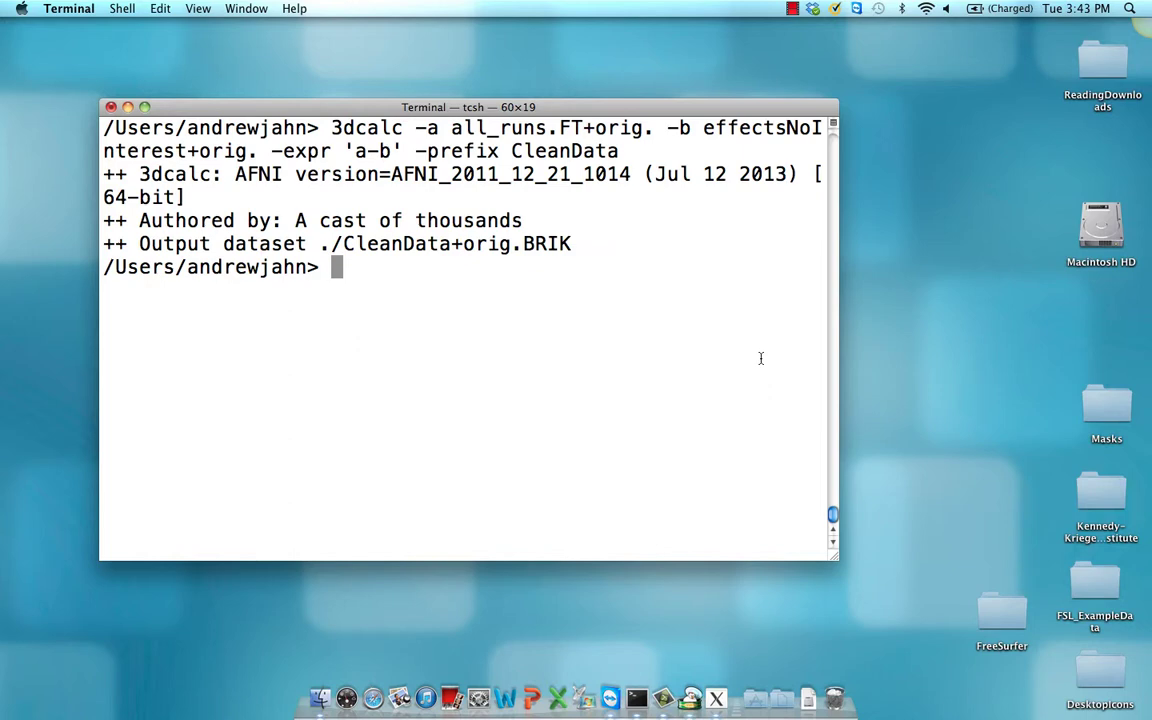
type("adwapr")
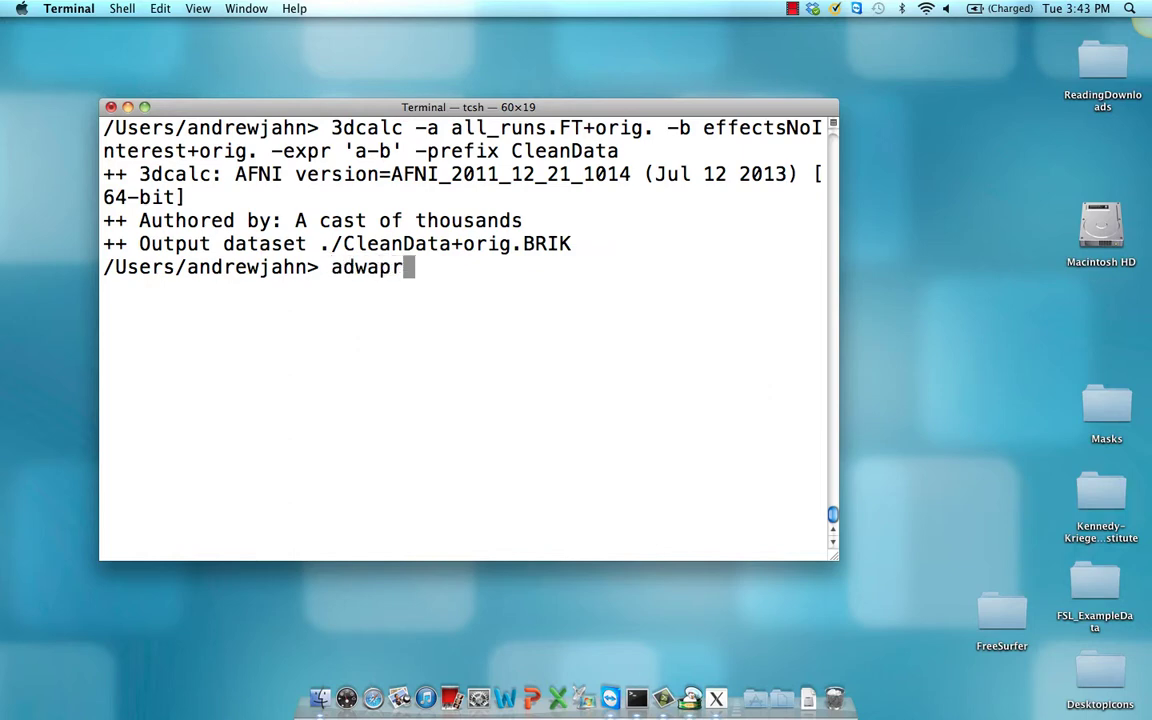
key("BackSpace")
key("BackSpace")
key("BackSpace")
key("BackSpace")
key("BackSpace")
key("BackSpace")
type("afni")
key("Return")
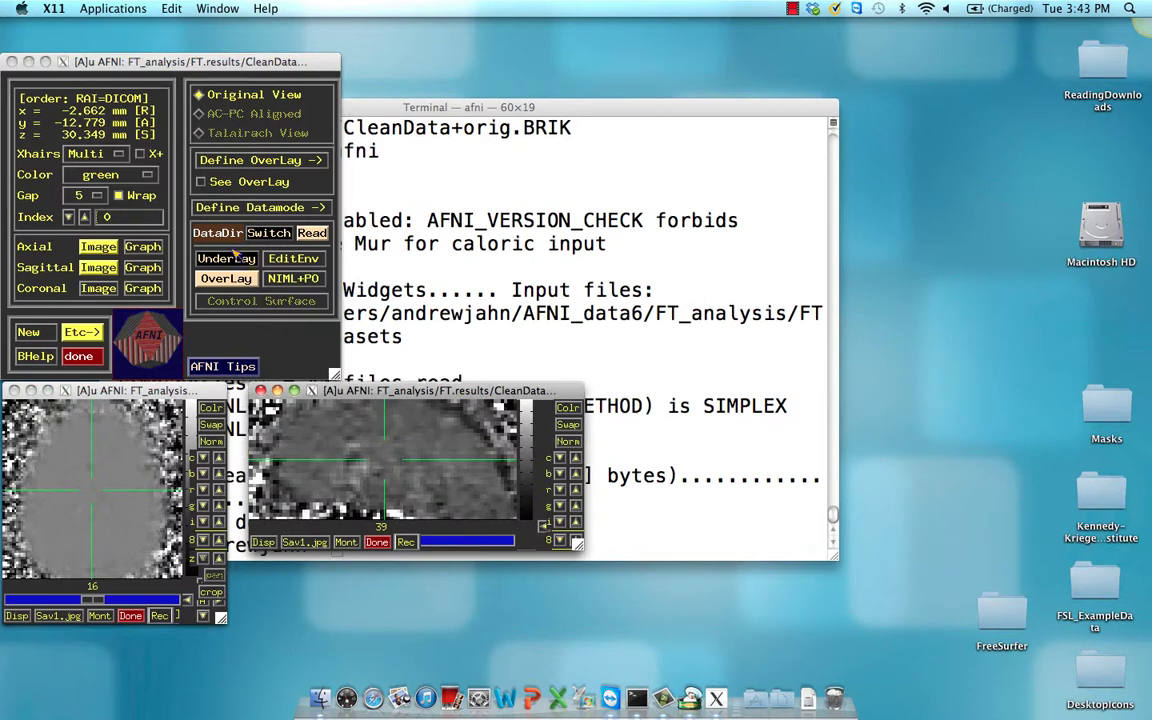
left_click(226, 250)
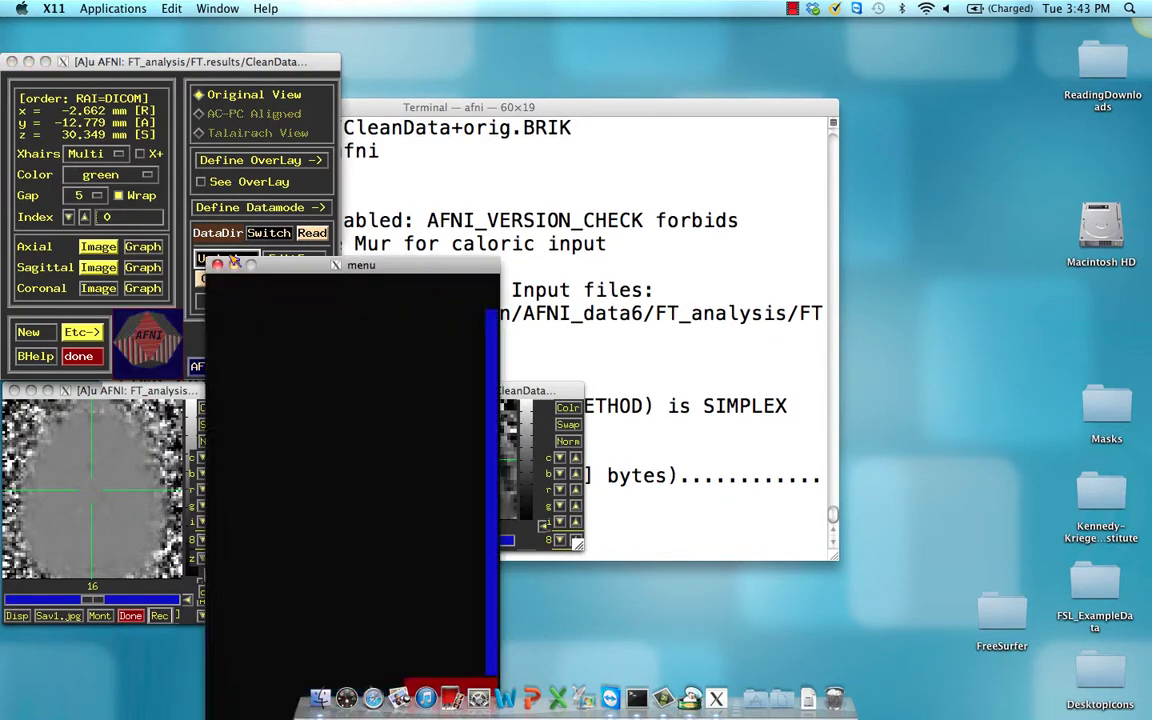
left_click(196, 241)
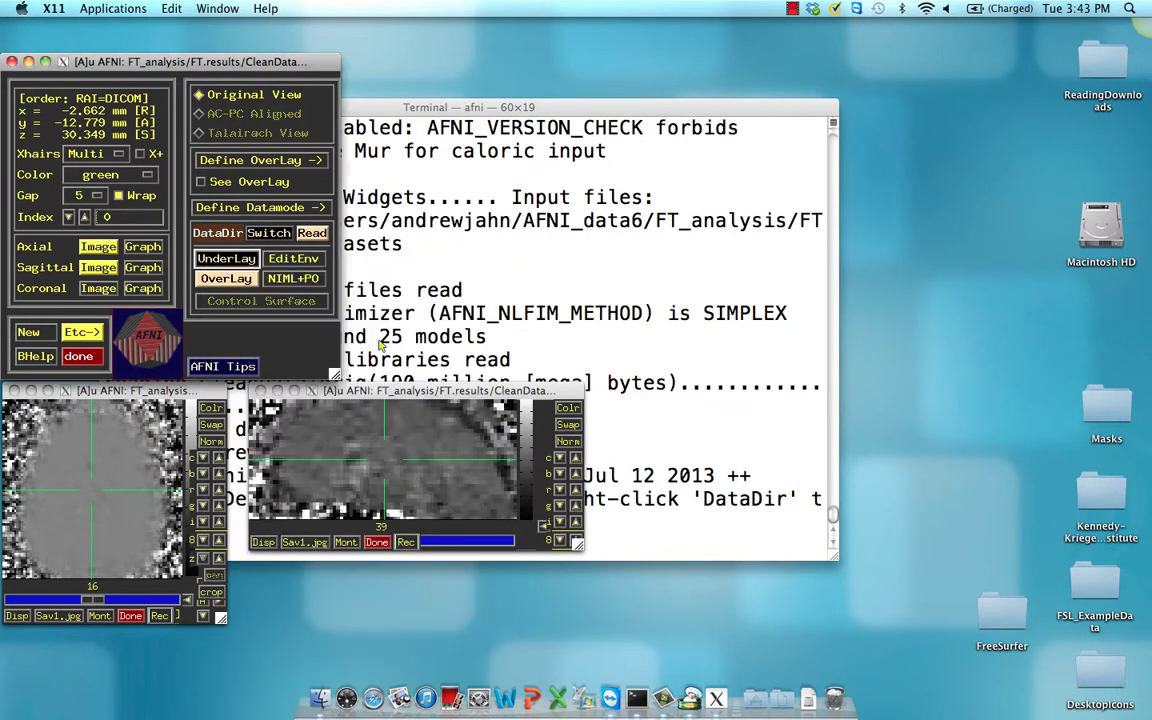
left_click(332, 455)
left_click(398, 437)
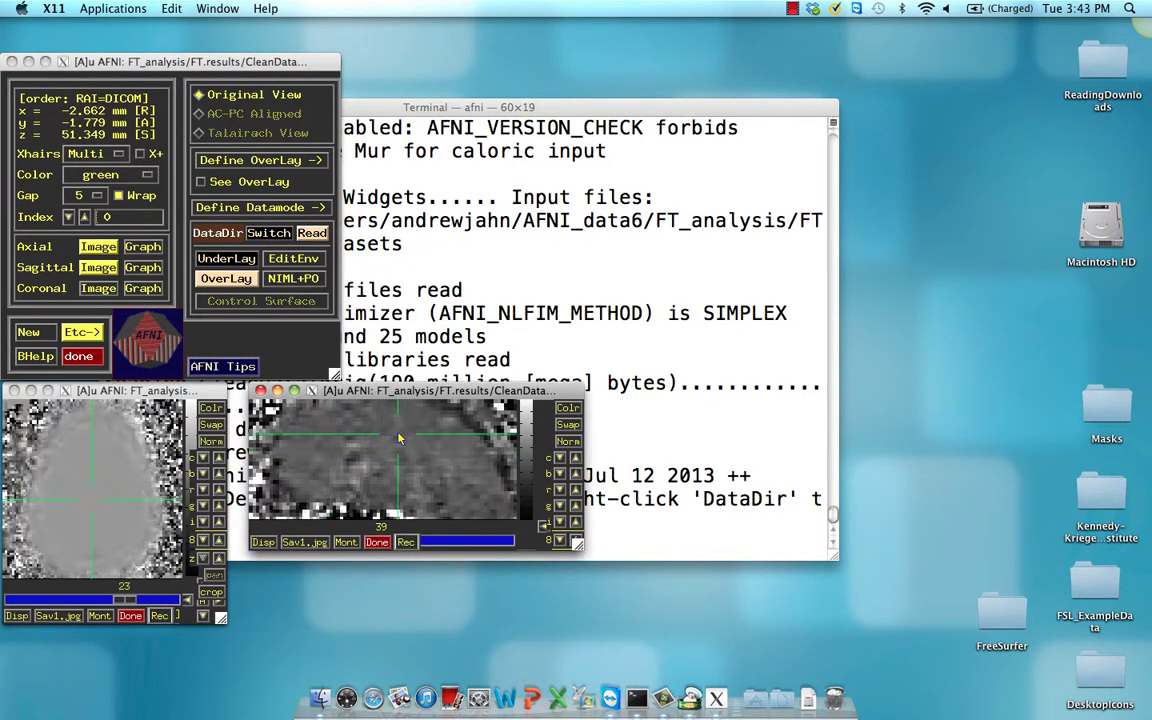
left_click(452, 453)
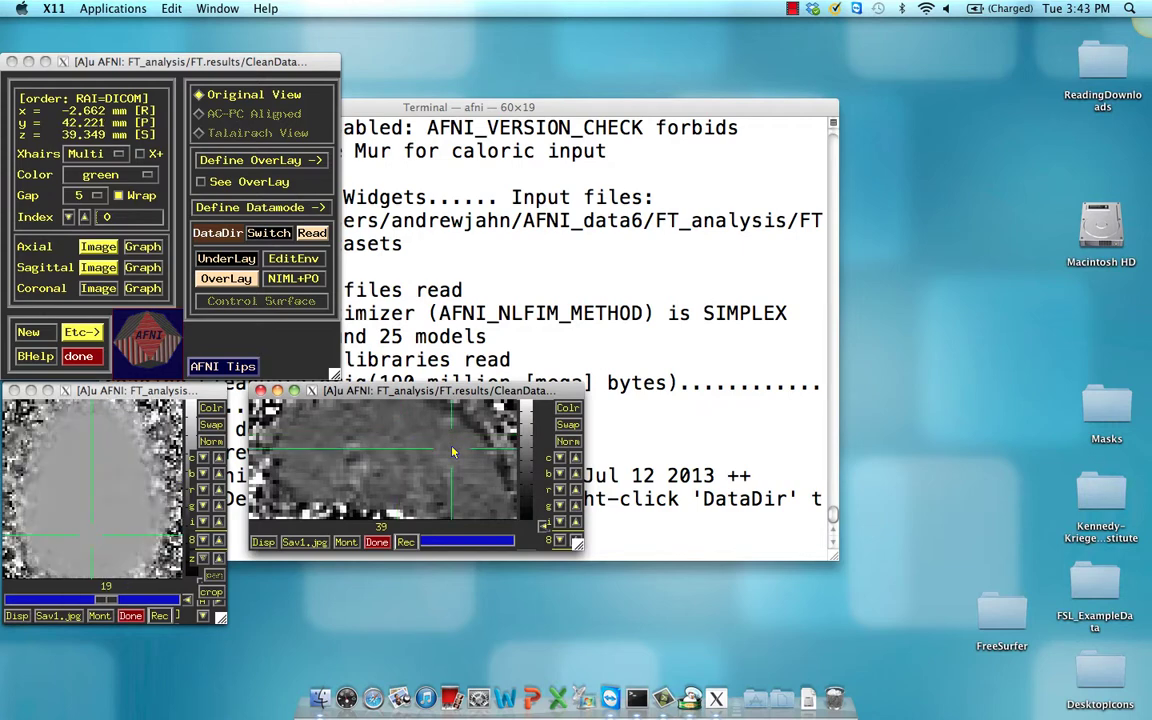
left_click(308, 478)
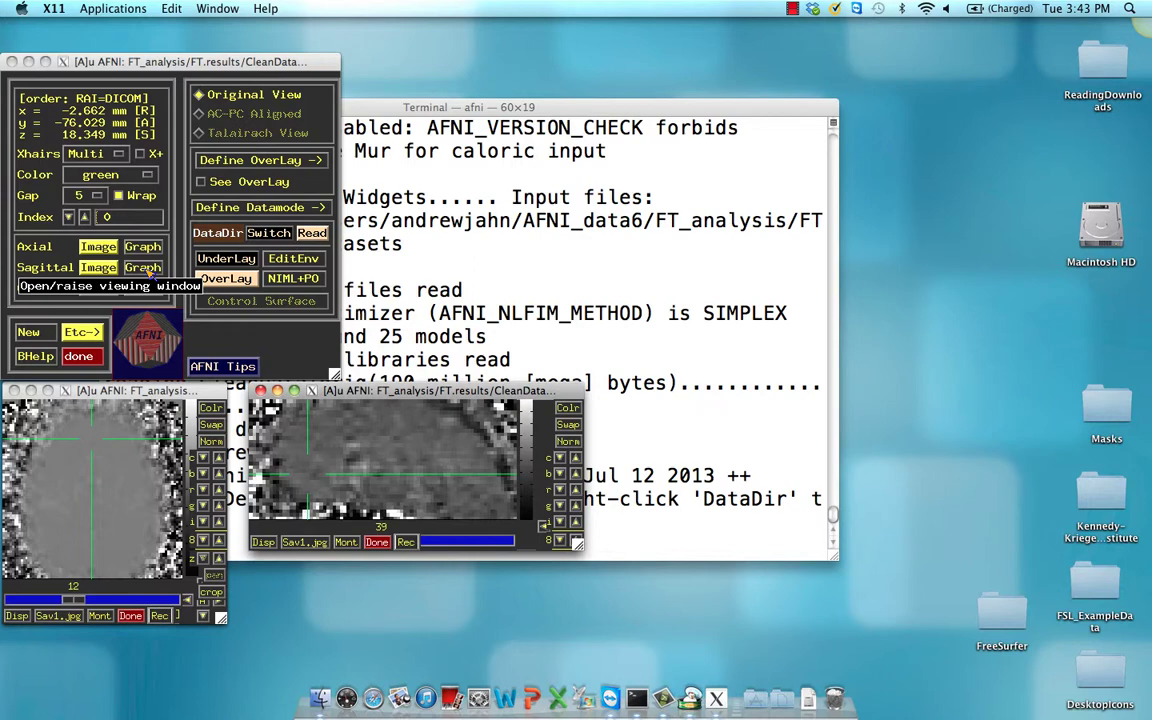
left_click(143, 267)
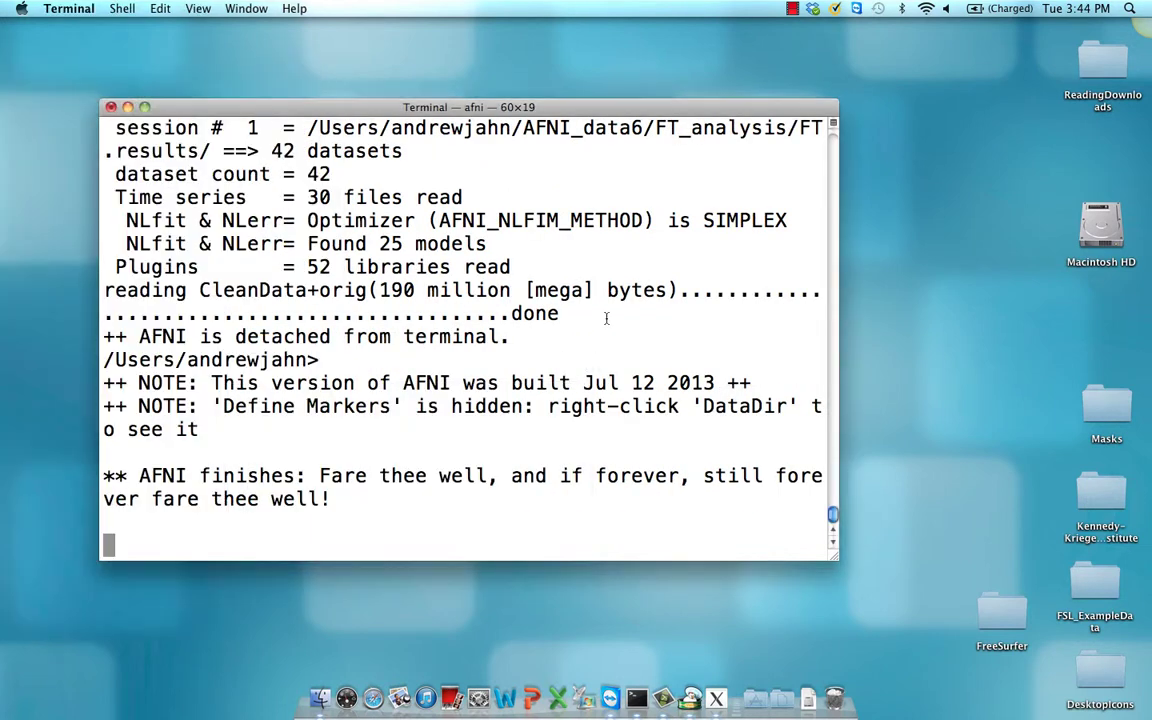
Run adwarp on CleanData+orig using anat_final.FT+tlrc at 3 mm, saving as EPI_subj01.
type("3d")
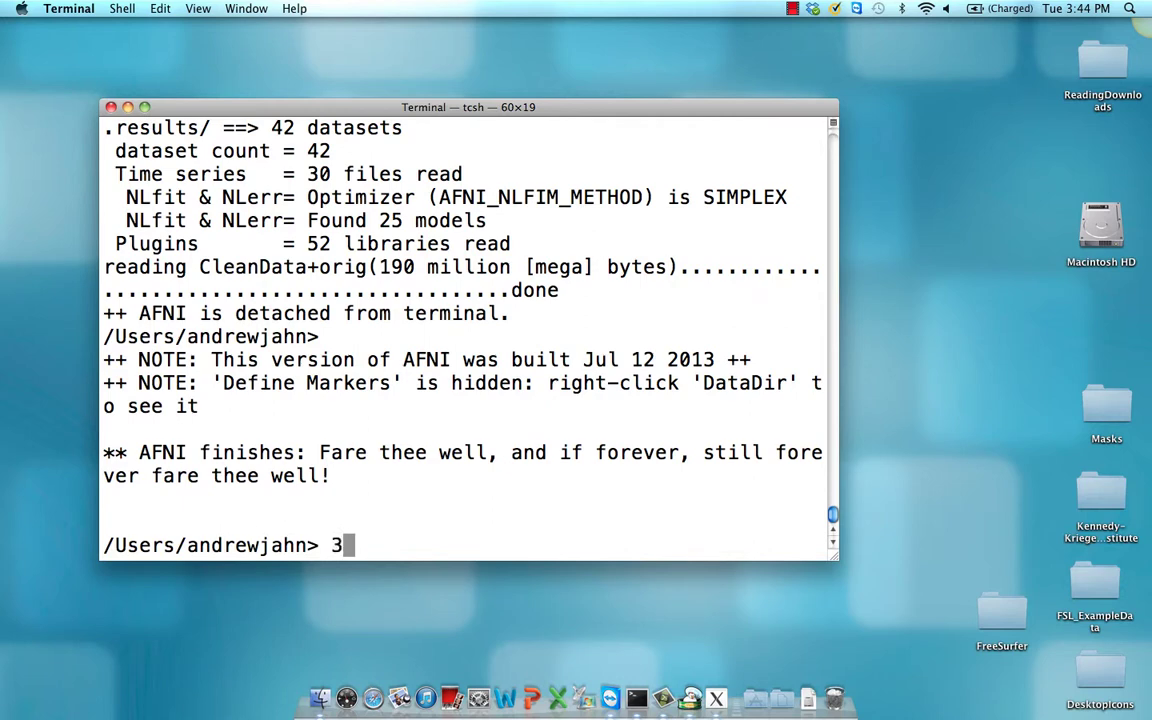
key("BackSpace")
key("BackSpace")
type("adwarp -")
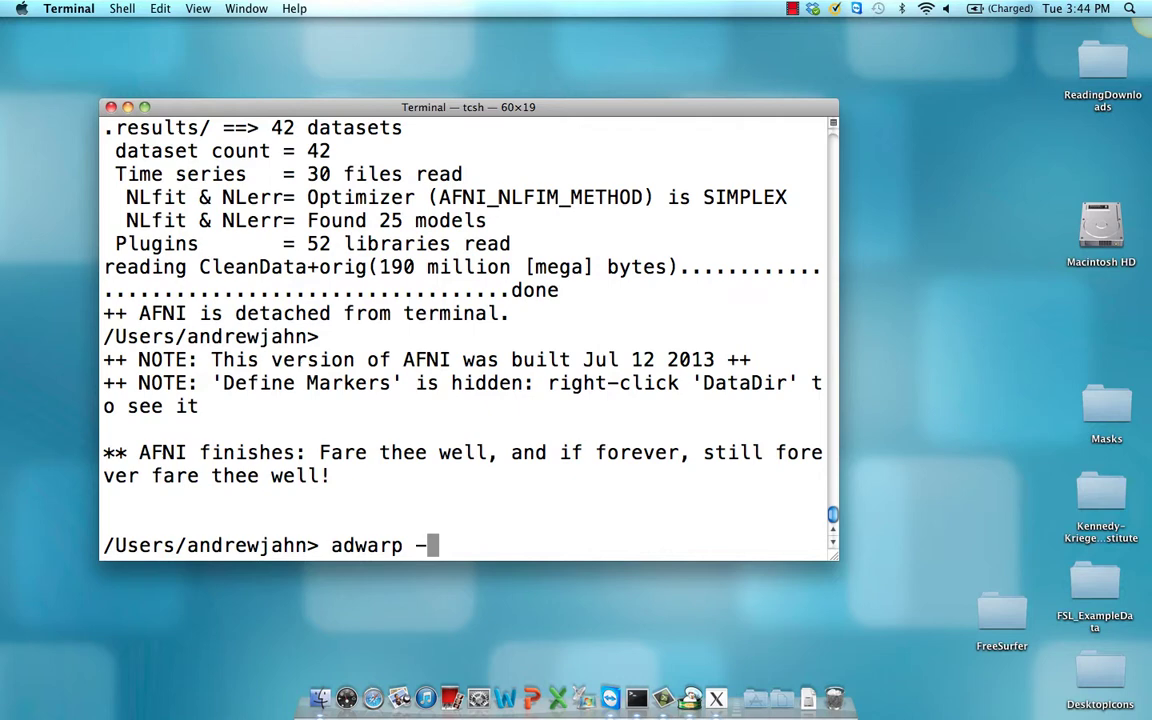
type("ana")
key("BackSpace")
key("BackSpace")
type("par")
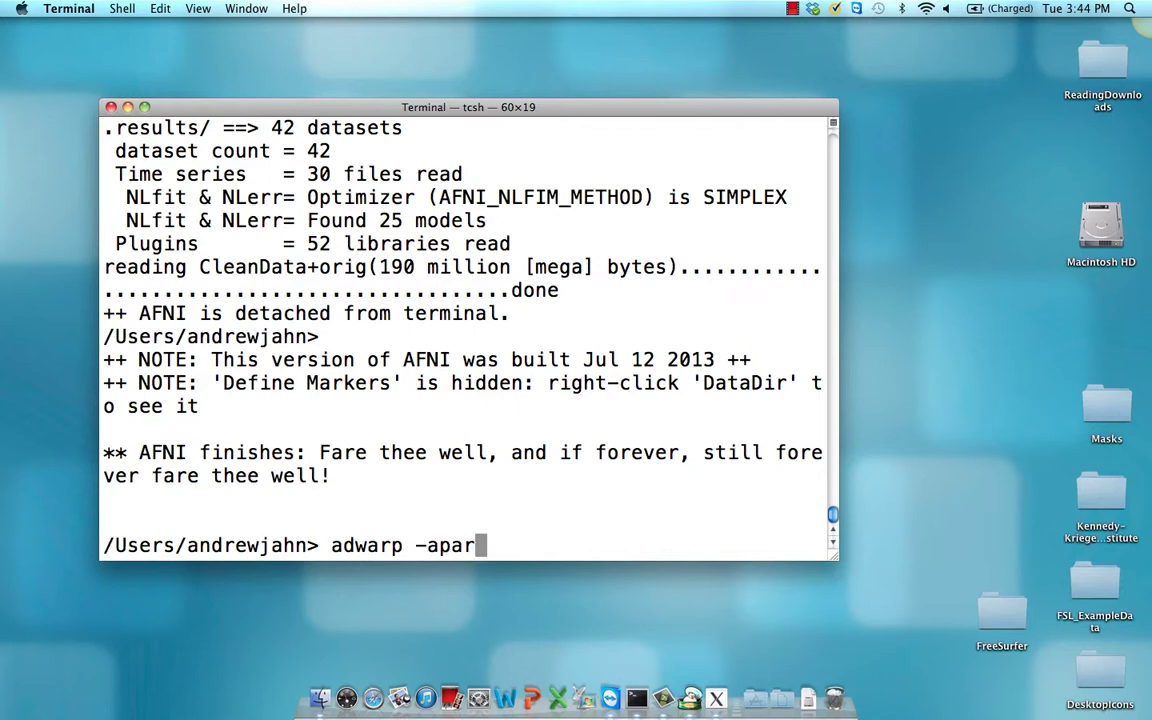
type(" anat_")
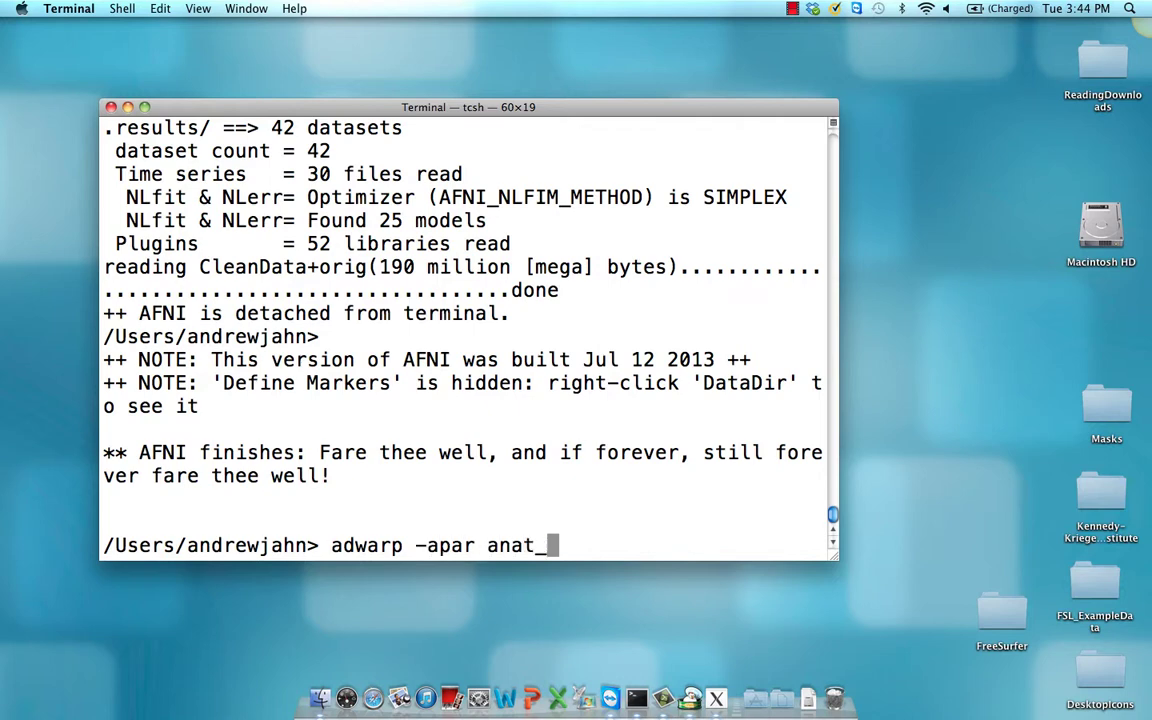
key("Tab")
type("+t")
key("Tab")
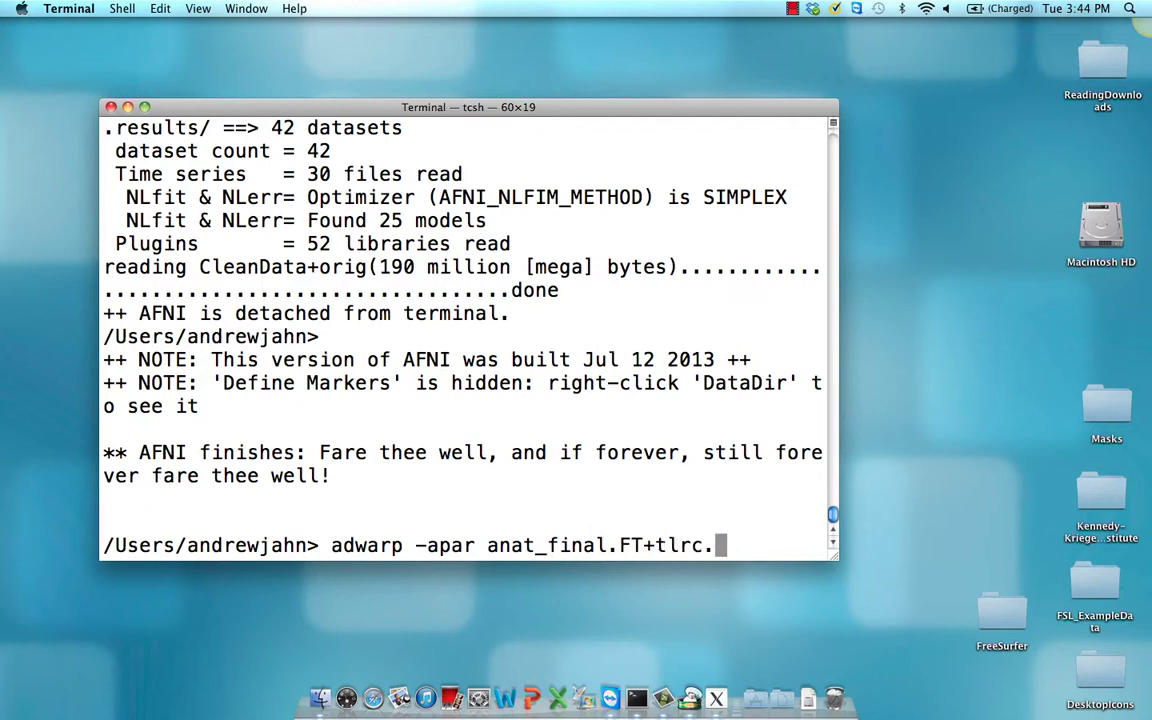
type("-dpar Cl")
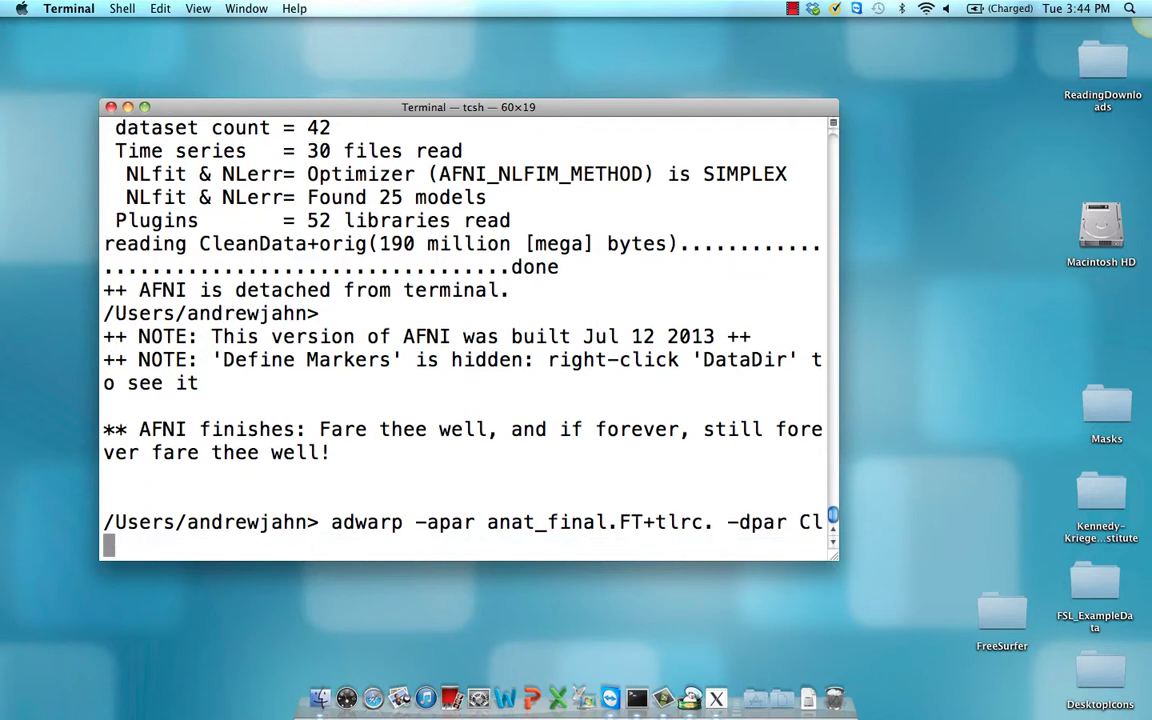
type("ea")
key("Tab")
type("-")
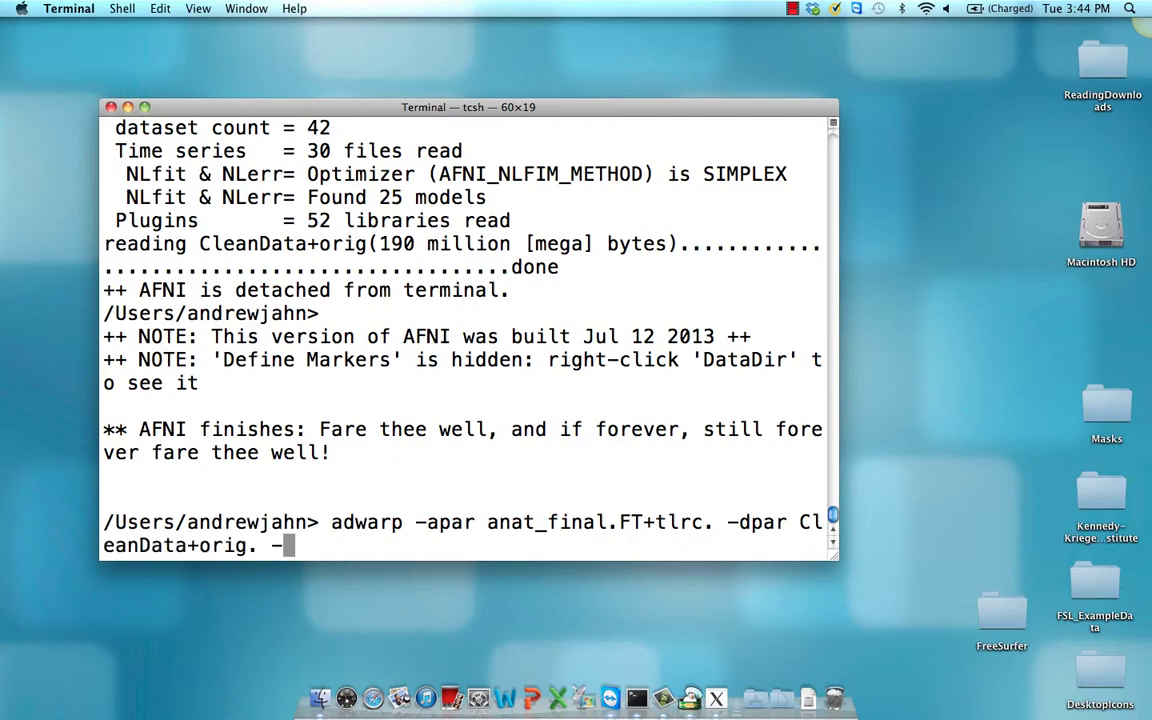
type("dxyz 3")
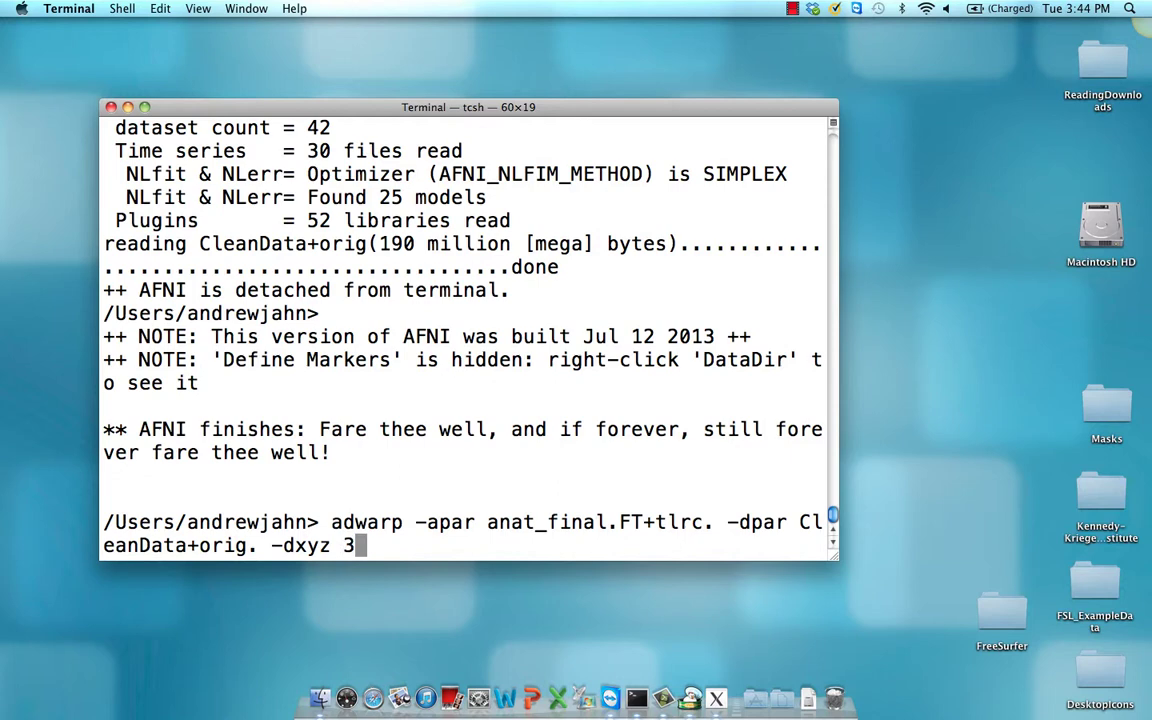
type(" -prefix ")
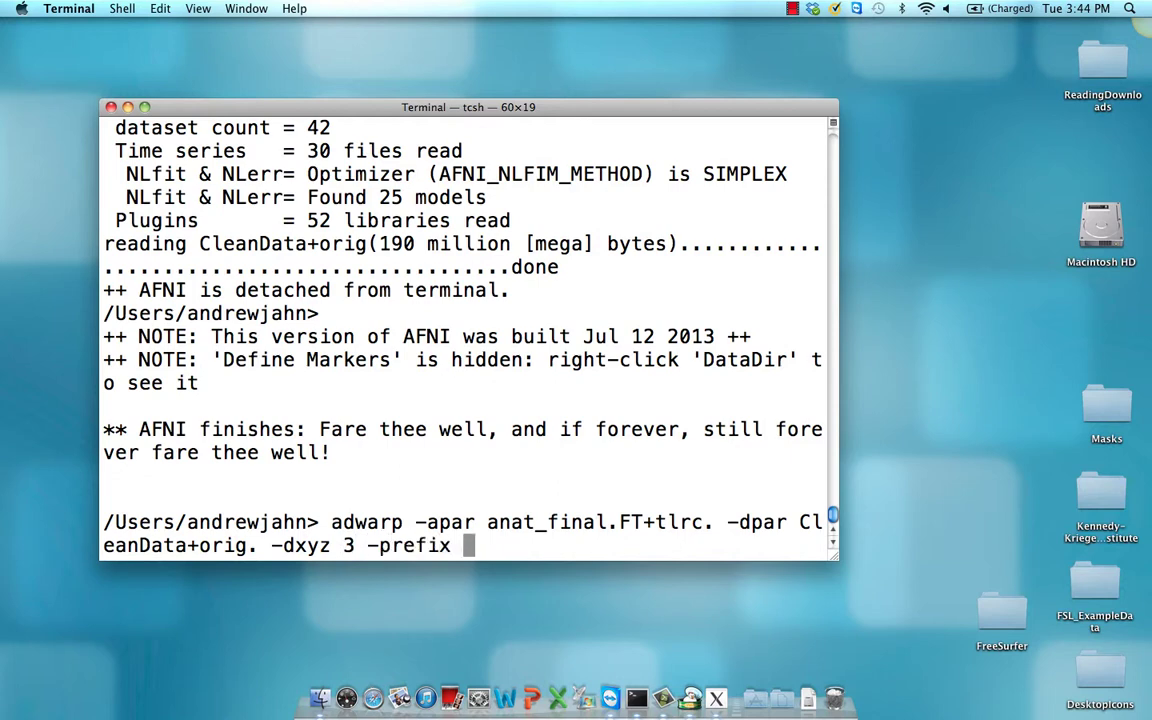
type("EPI_subj01")
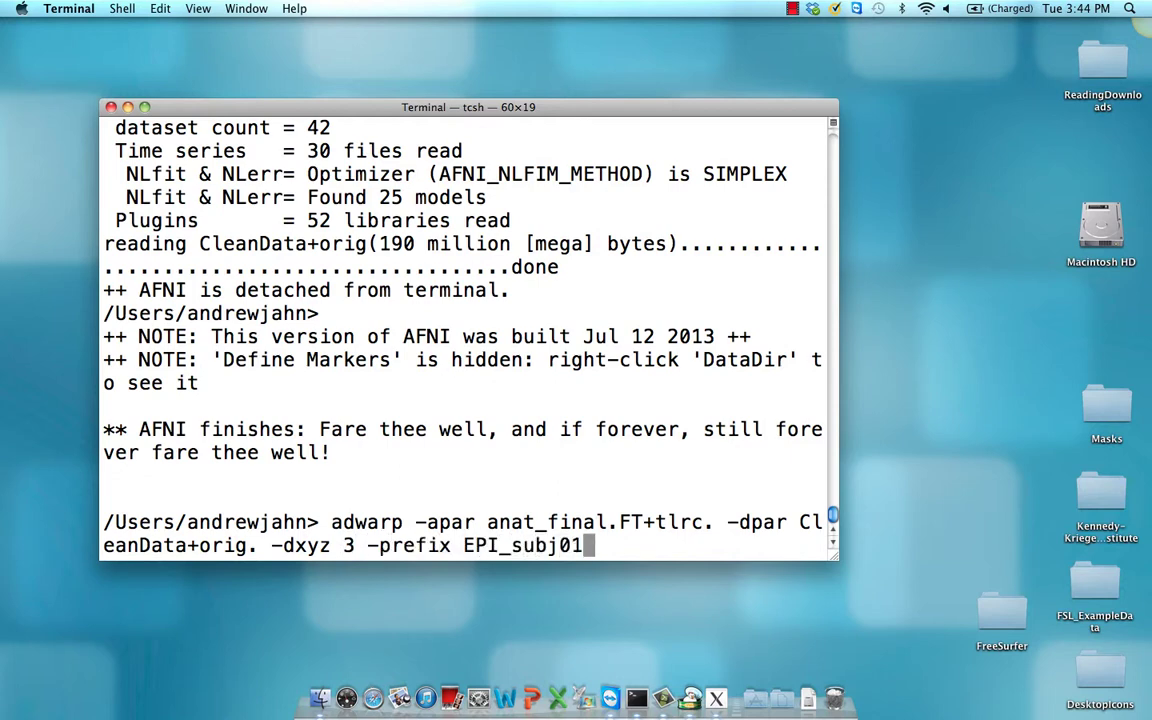
key("Return")
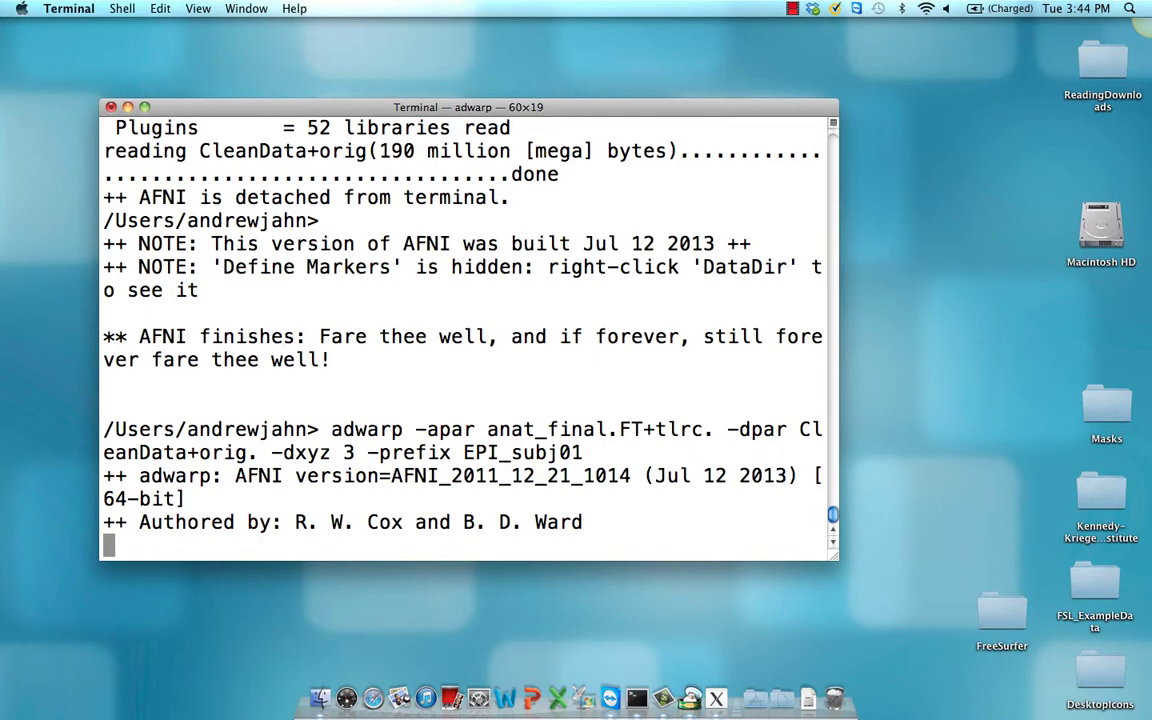
Launch AFNI and show anat_final.FT as the underlay in Talairach view.
type("afni")
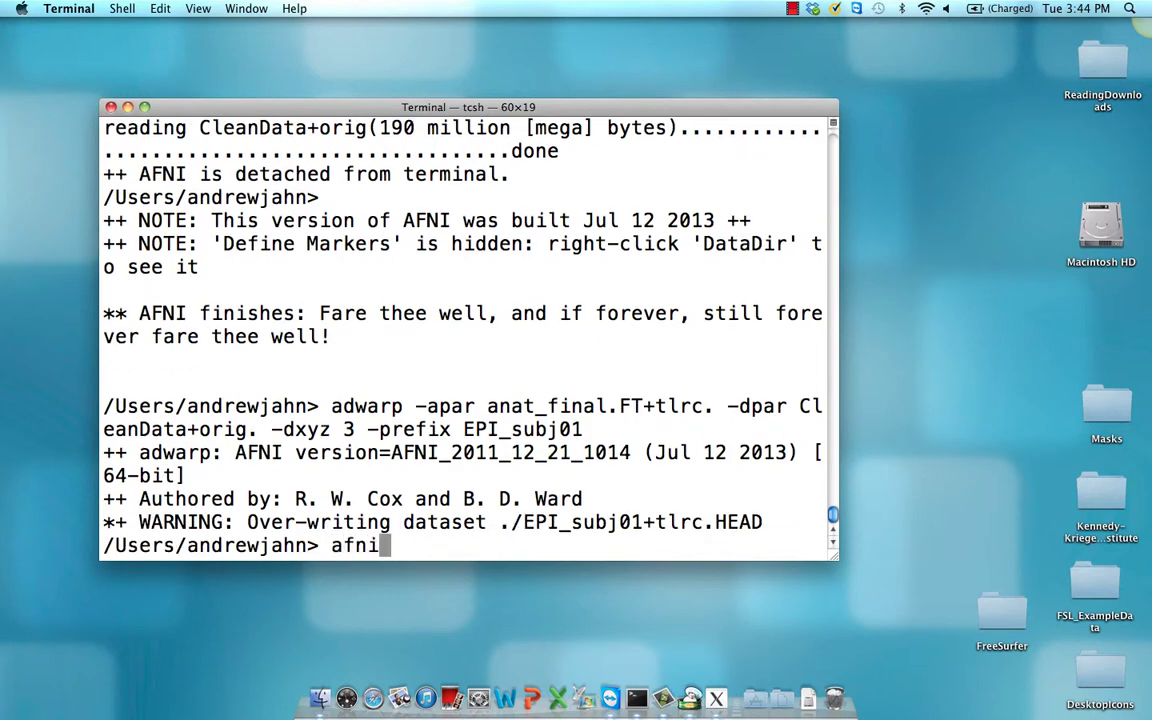
key("Return")
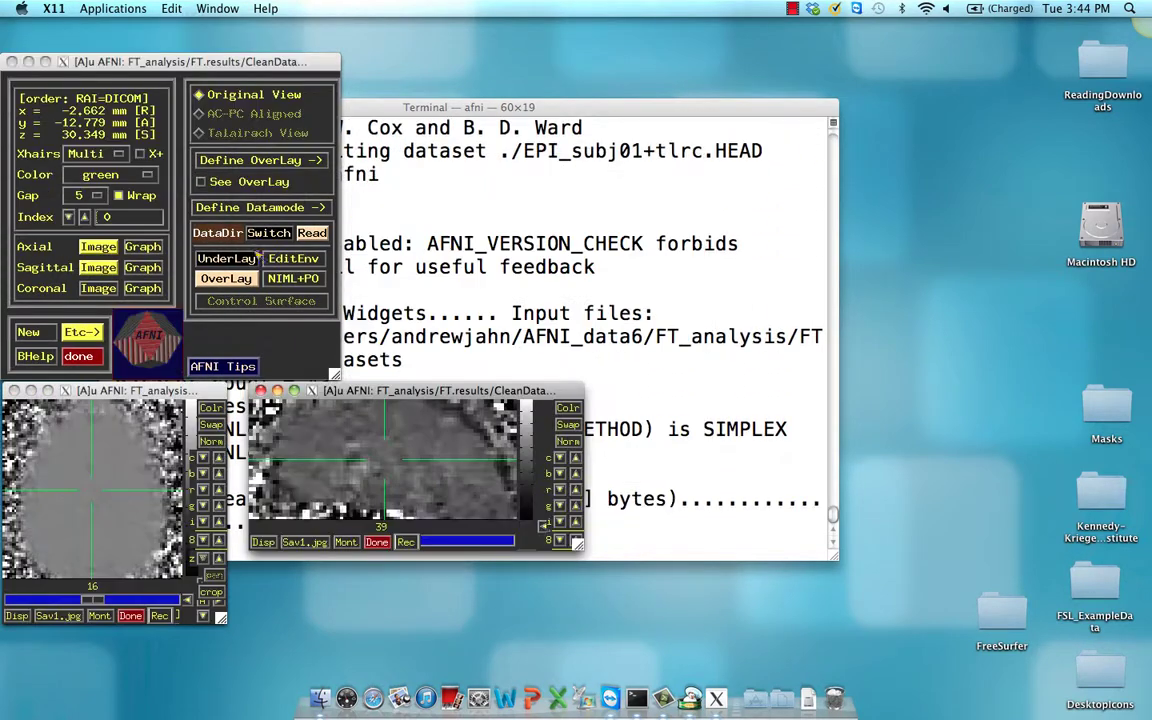
left_click(228, 260)
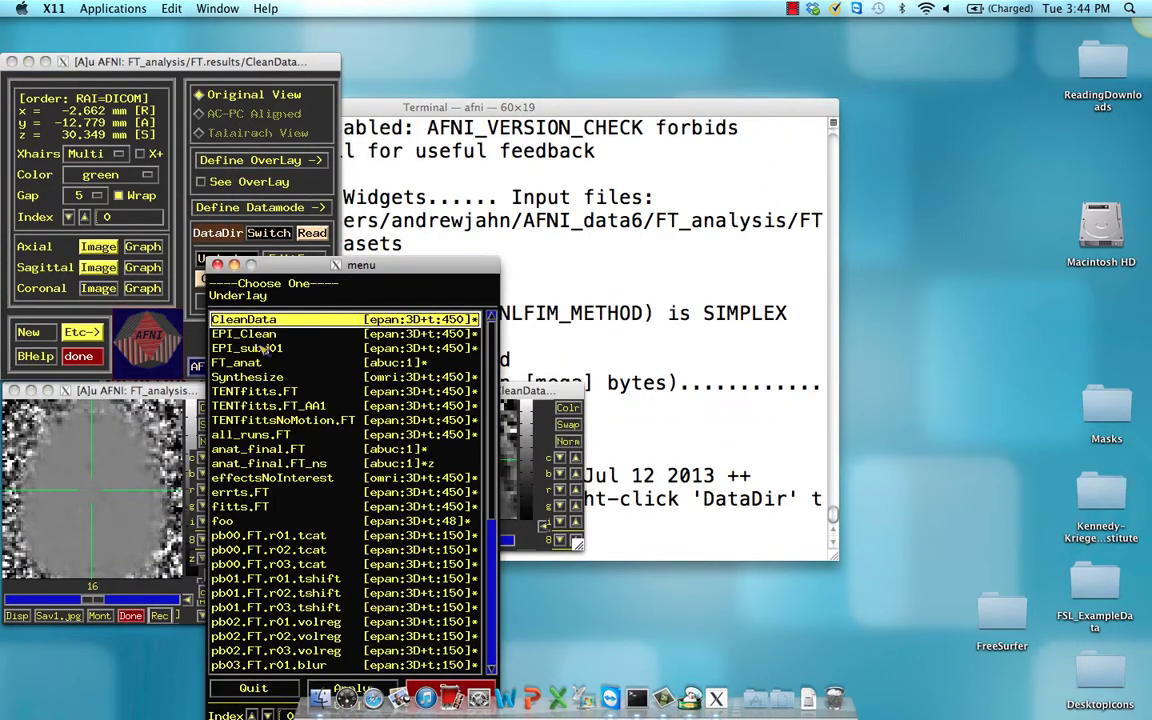
double_click(270, 449)
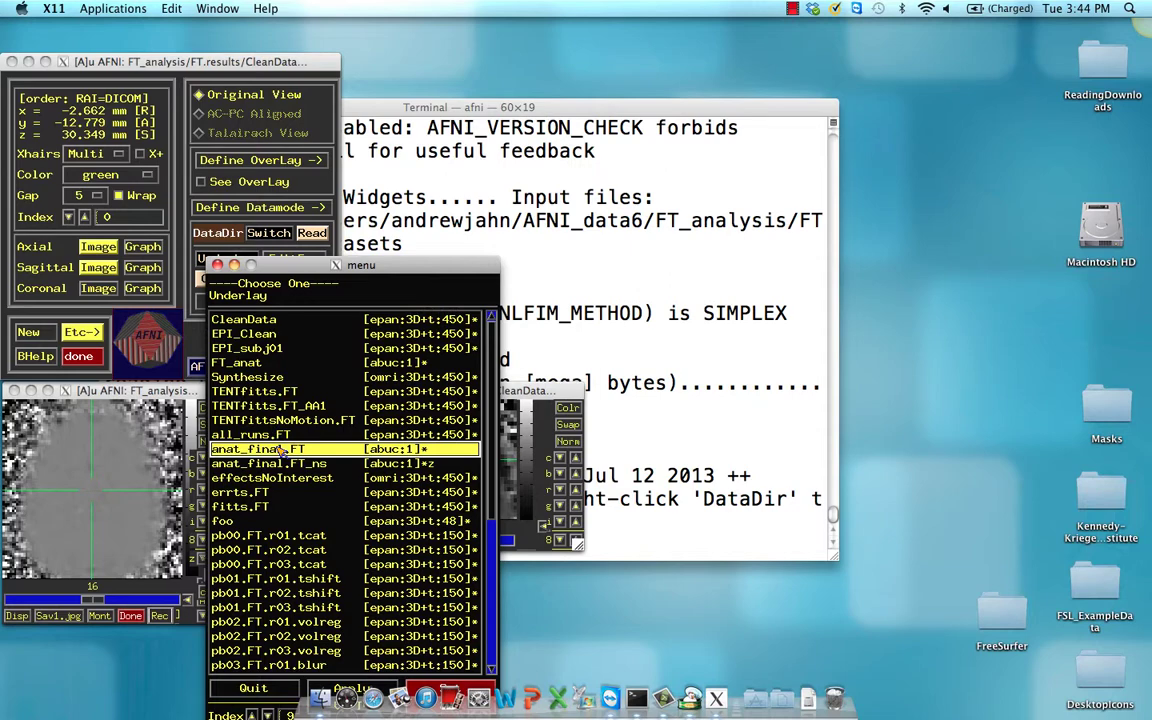
left_click(203, 134)
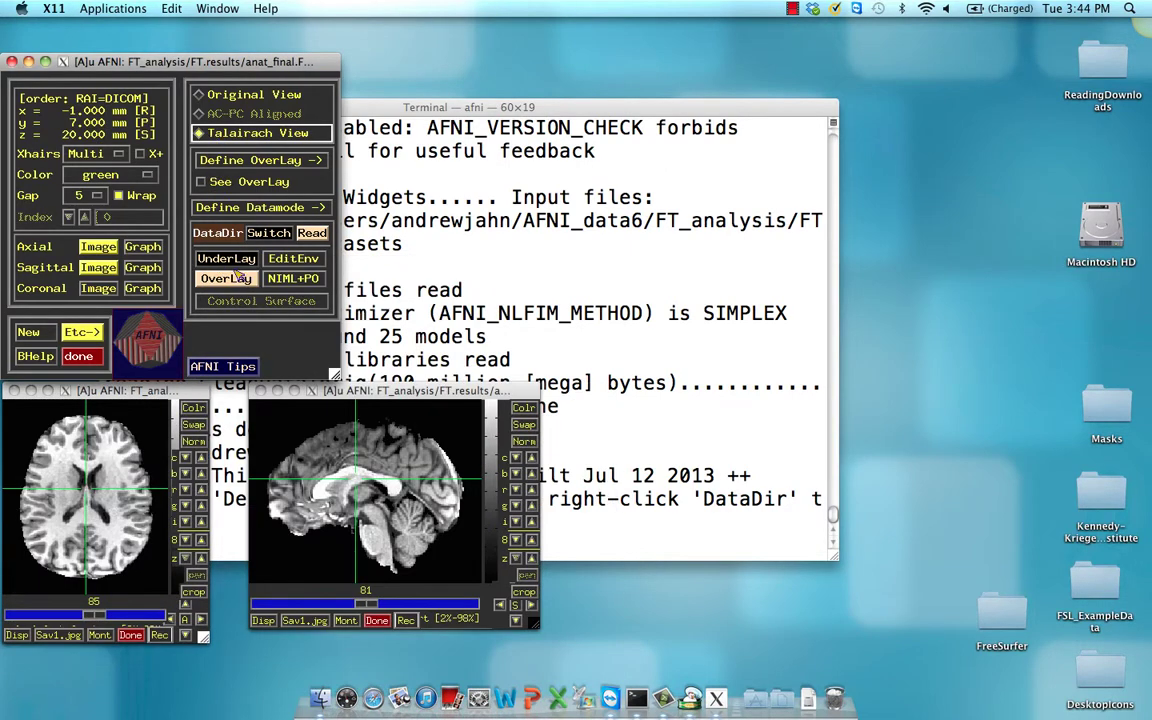
Load EPI_subj01 as the overlay dataset.
left_click(226, 278)
scroll(296, 433, "up", 3)
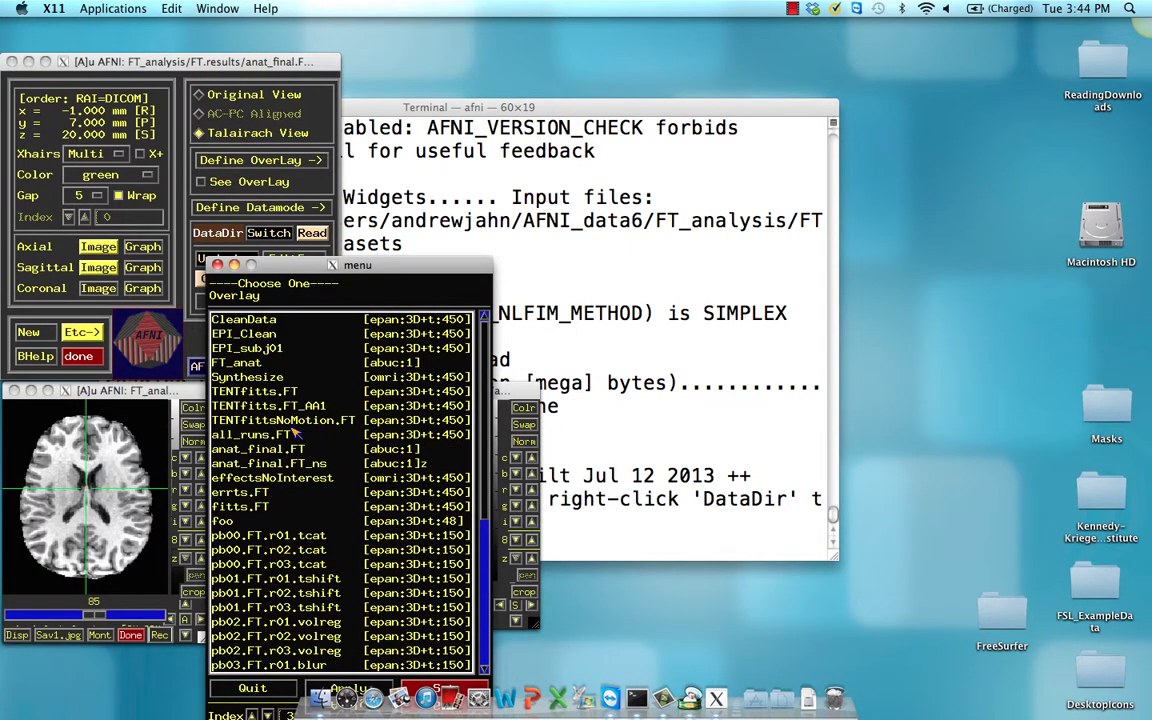
left_click(266, 350)
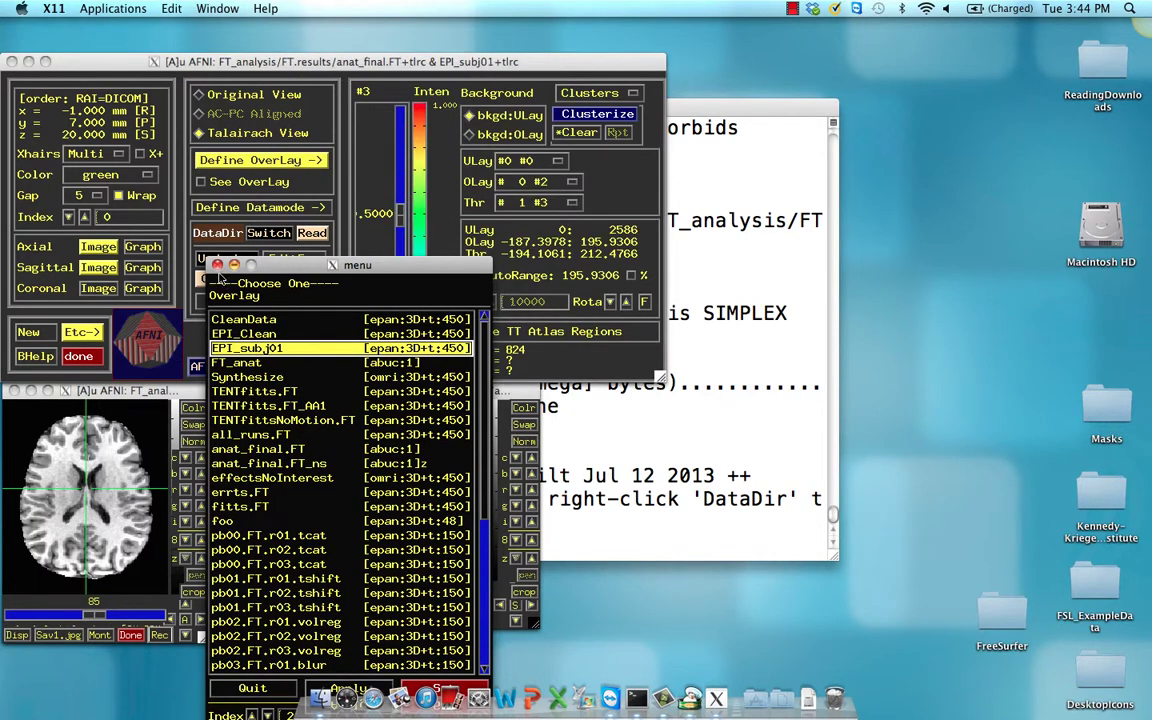
left_click(217, 265)
Toggle the EPI overlay, then swap EPI and anatomical in the sagittal view to check alignment.
left_click(250, 182)
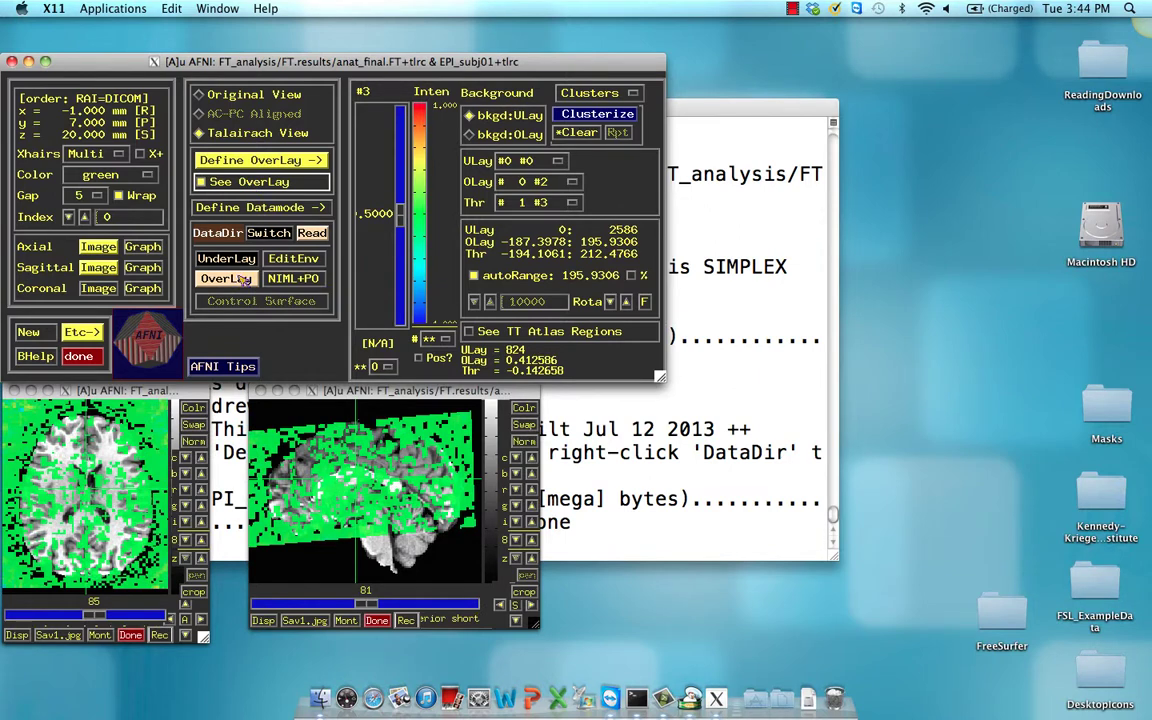
left_click(226, 186)
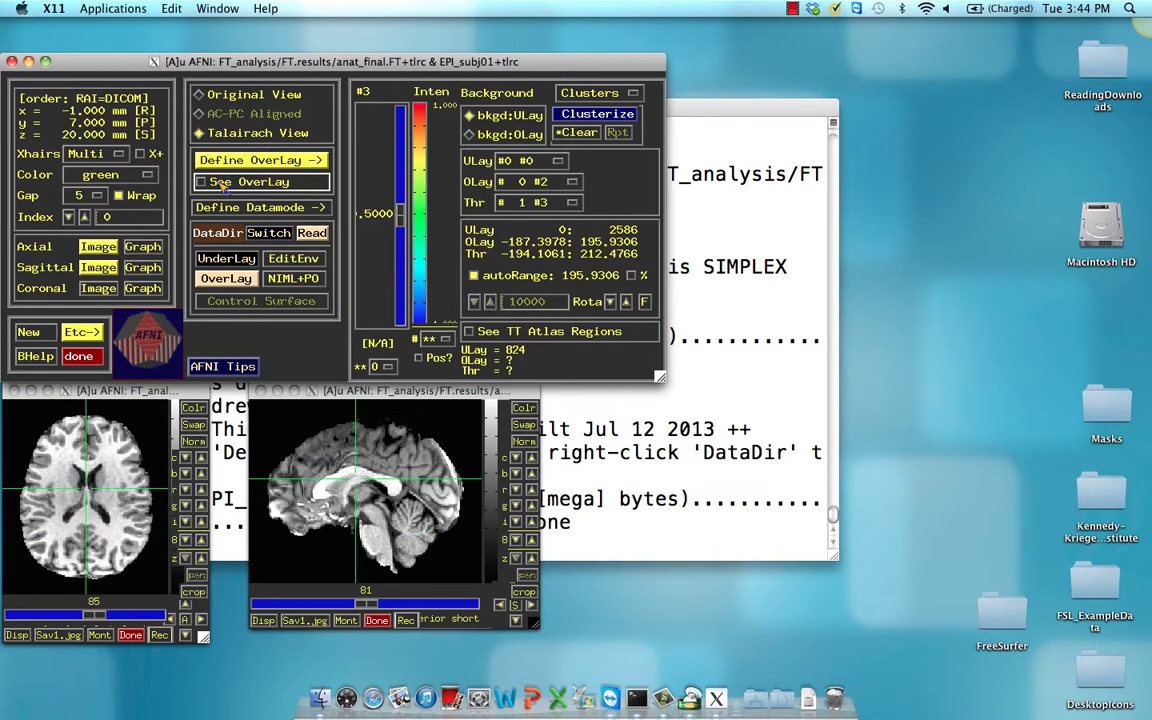
left_click(330, 485)
key("u")
key("u")
key("u")
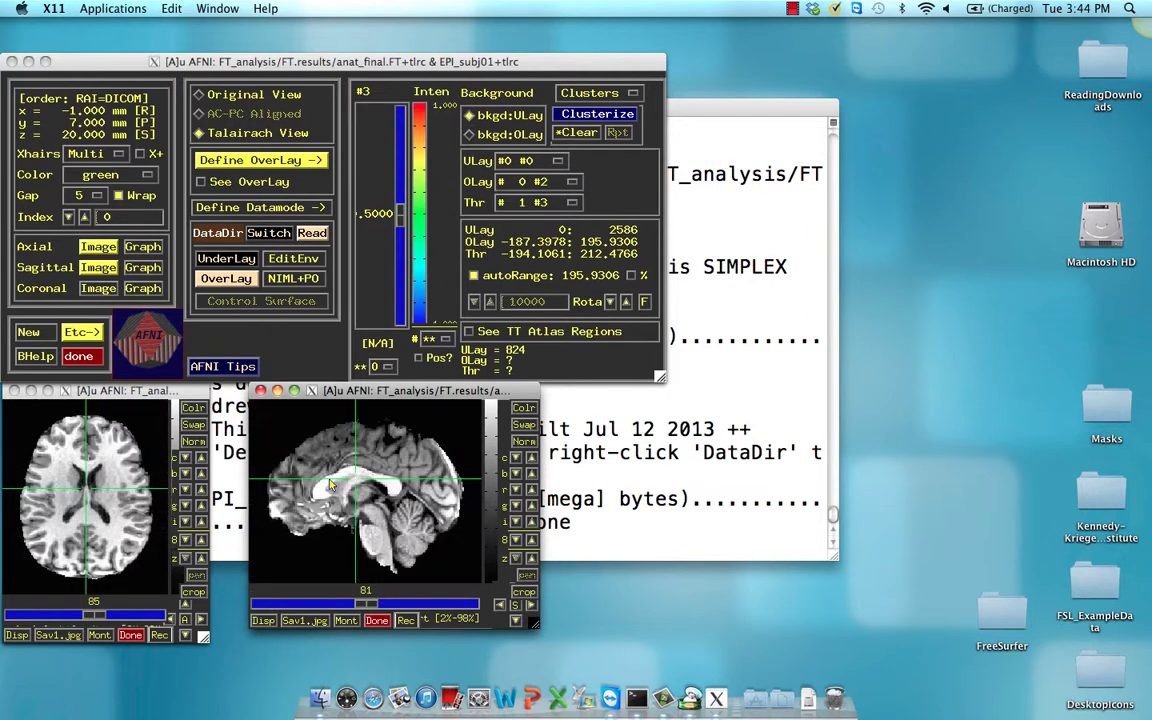
key("u")
key("u")
key("u")
key("u")
key("u")
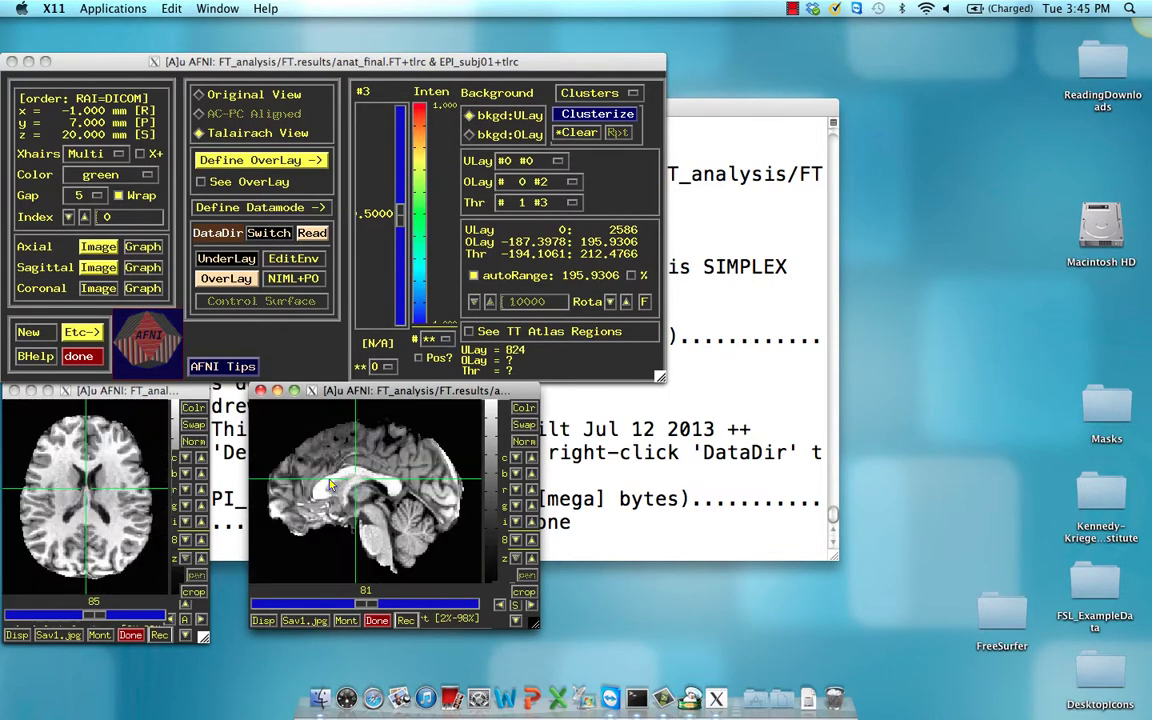